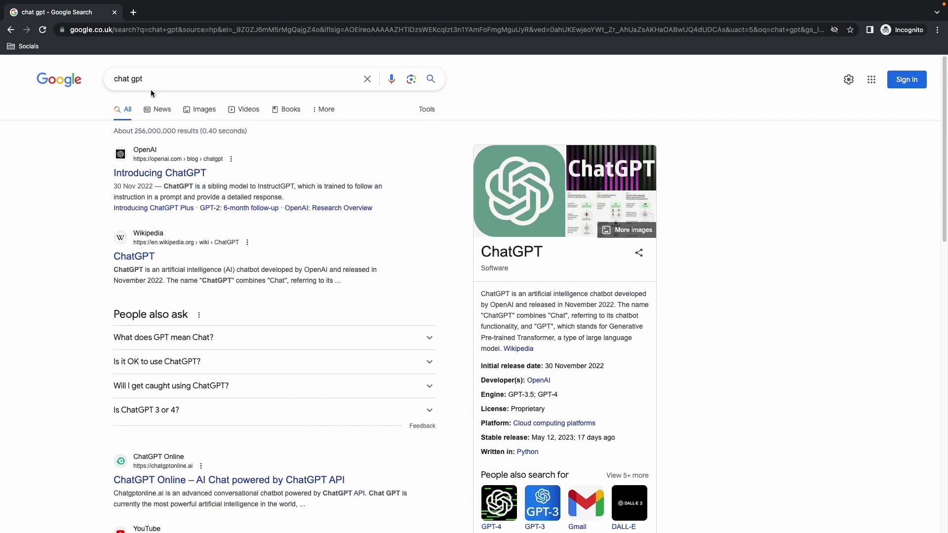
# Open OpenAI's Introducing ChatGPT page from the search results and launch ChatGPT from it.
pyautogui.click(176, 175)
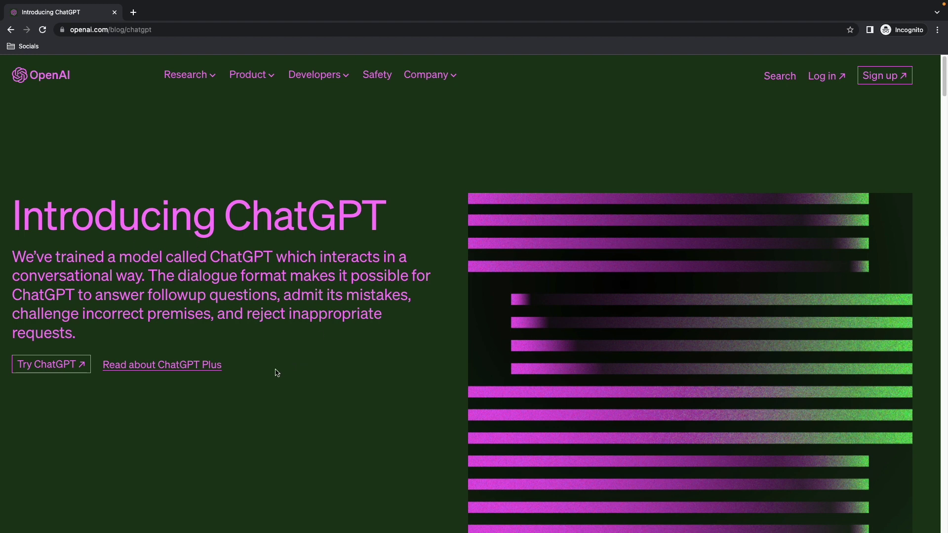
pyautogui.click(58, 367)
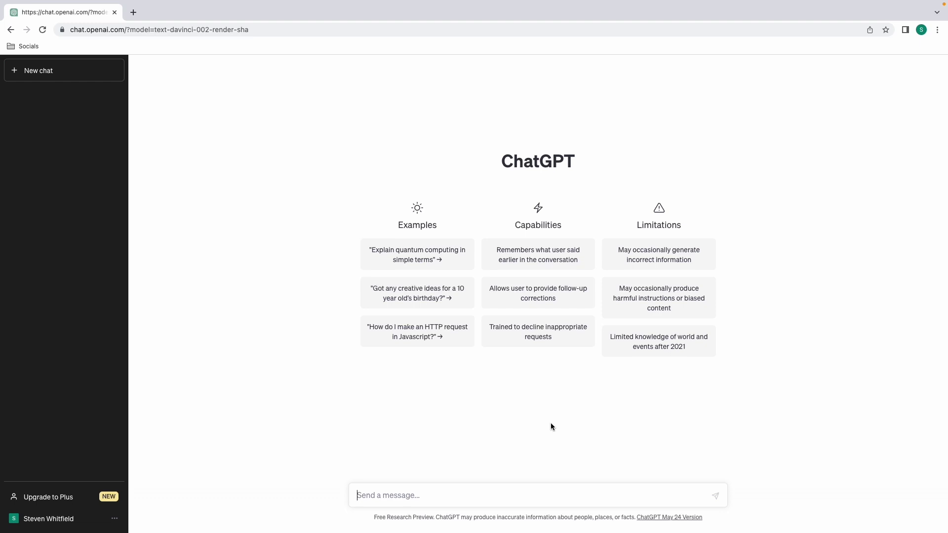
# Request a report paragraph about a boy in the class who is energetic, happy in school and very capable academically, and regenerate the response.
pyautogui.write('write a paragraph about a child ')
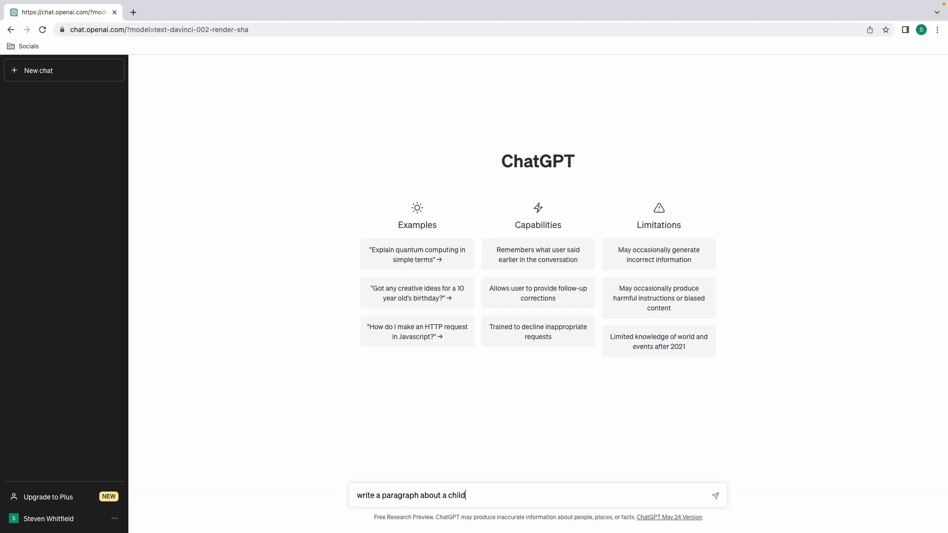
pyautogui.write('in my class for his report. He is ')
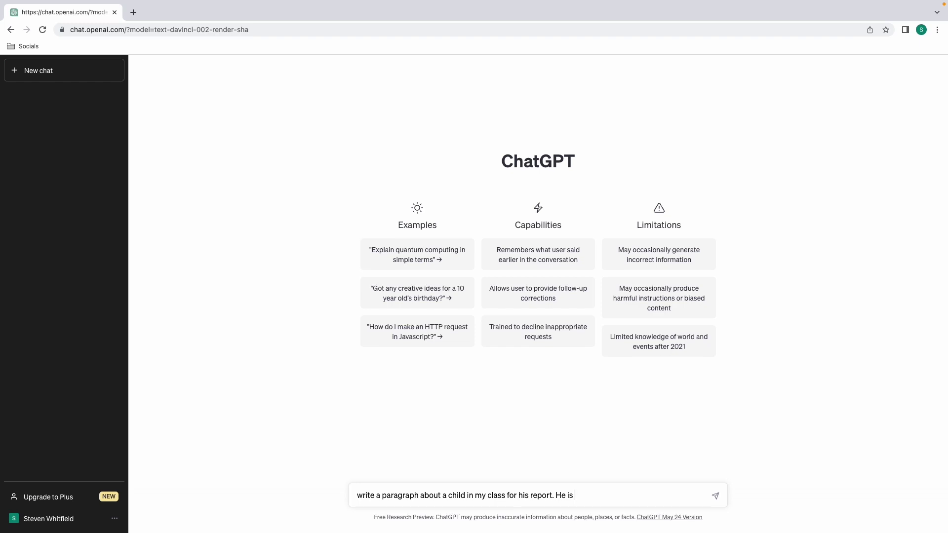
pyautogui.write('enerti')
pyautogui.press('BackSpace')
pyautogui.write('getic, happy in school')
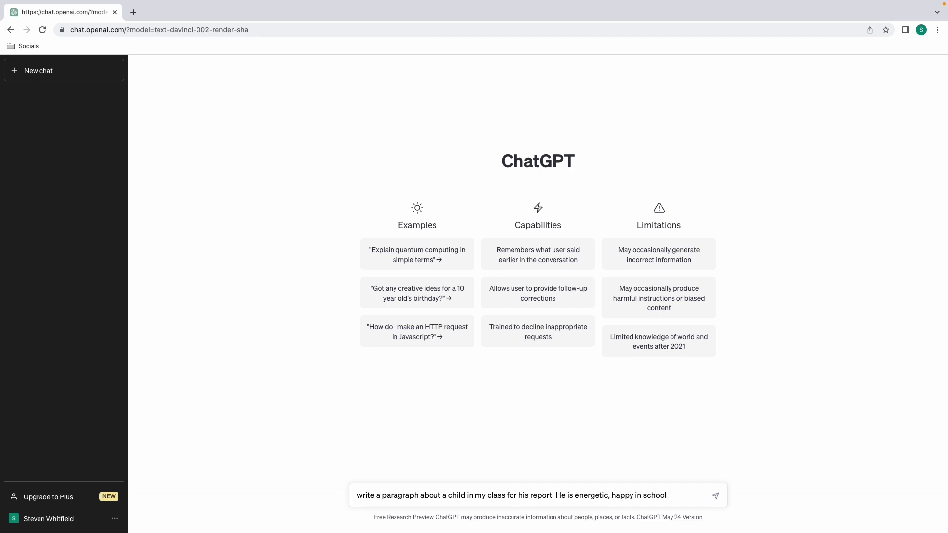
pyautogui.write(' and very capa')
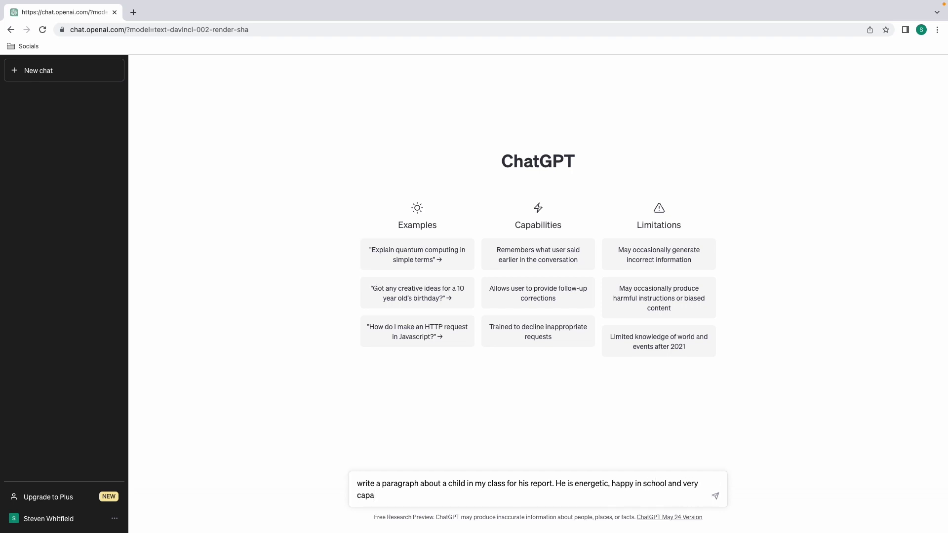
pyautogui.write('ble academically.')
pyautogui.press('Return')
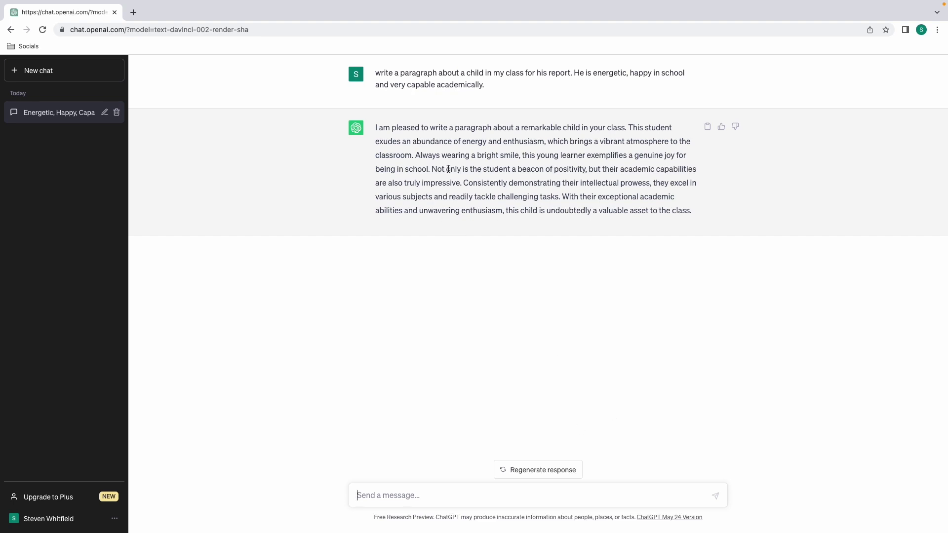
pyautogui.click(544, 475)
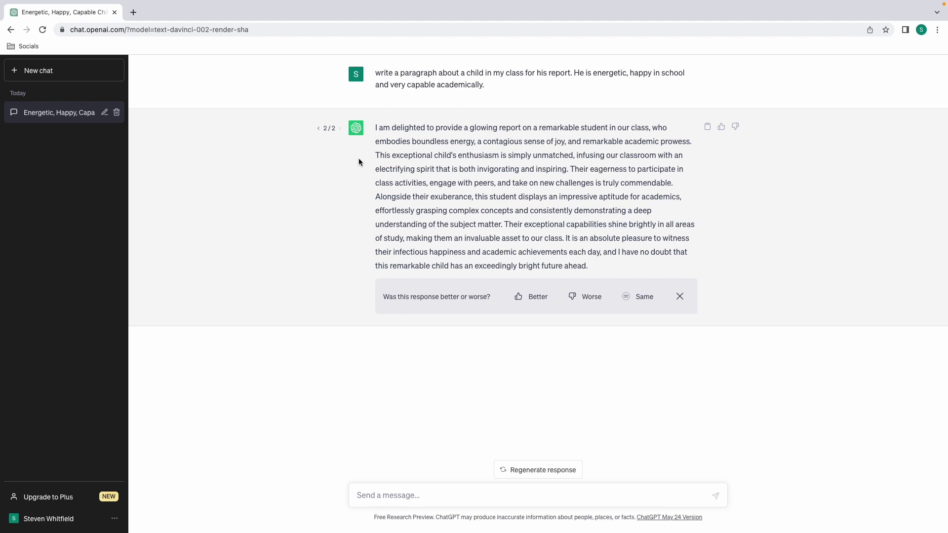
# Copy the first prompt into a new message, add "write it more formal." and send it.
pyautogui.moveTo(493, 84); pyautogui.dragTo(376, 75)
pyautogui.hotkey('ctrl', 'c')
pyautogui.click(378, 496)
pyautogui.hotkey('ctrl', 'v')
pyautogui.write('write it more f')
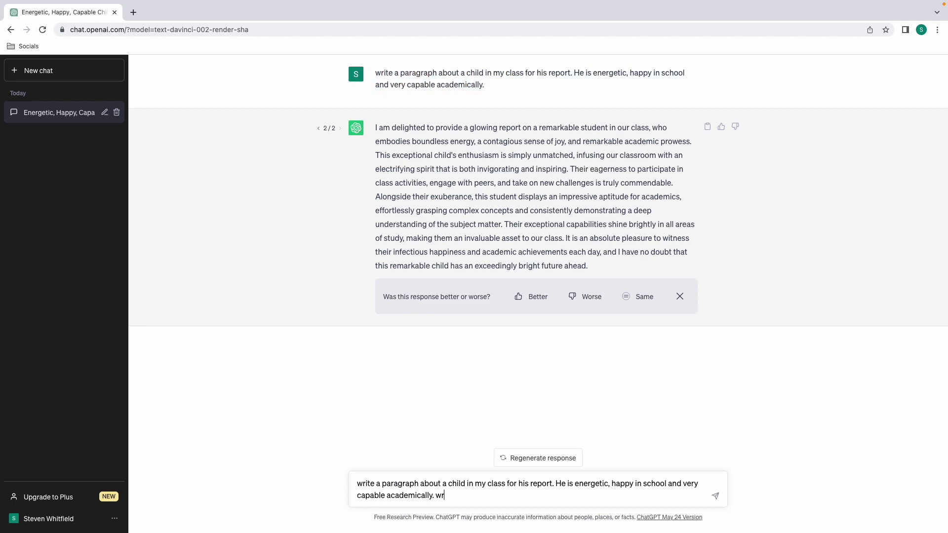
pyautogui.write('ormal.')
pyautogui.press('Return')
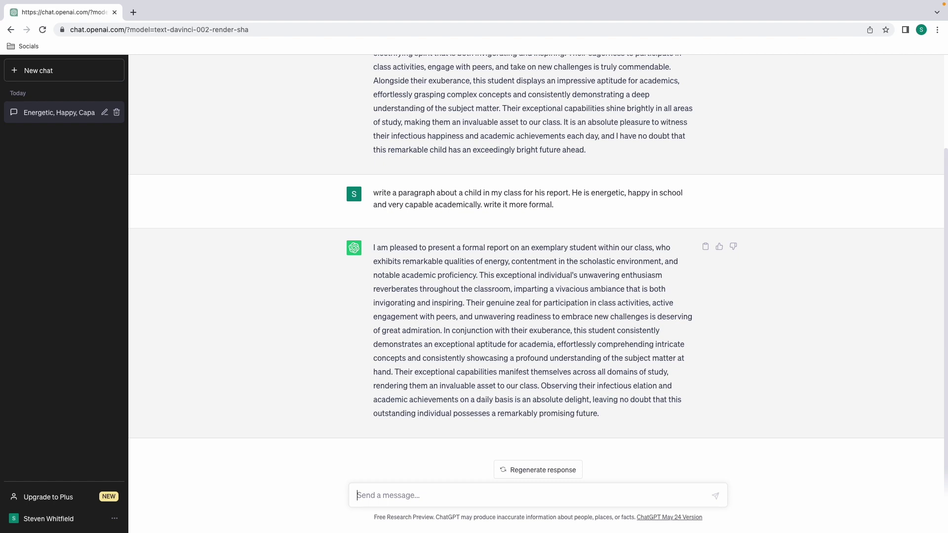
# Request "10 different comments about a child who is exceeding in maths especially fractions." and stop the generation during the tenth comment.
pyautogui.click(417, 498)
pyautogui.write('10 different comments about a child who is ')
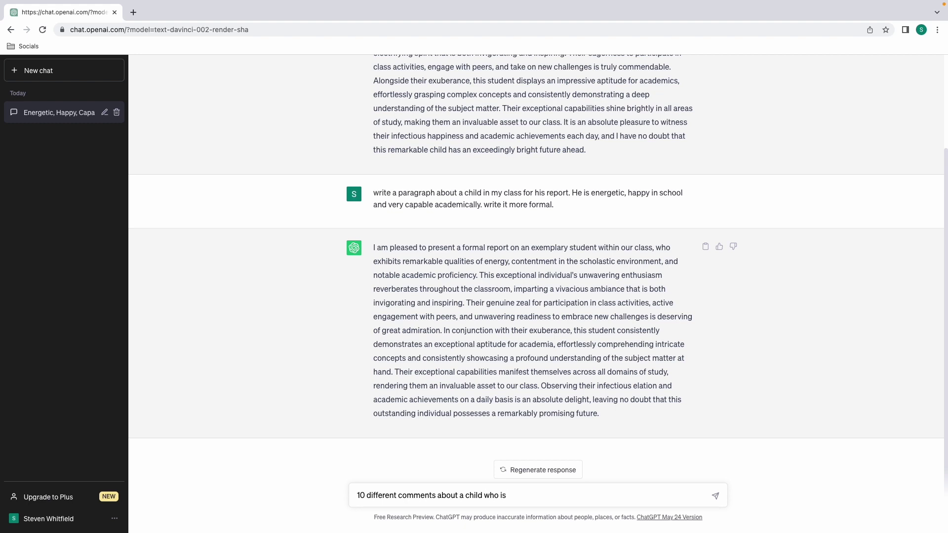
pyautogui.write('exceeding in maths especially fractions.')
pyautogui.press('Return')
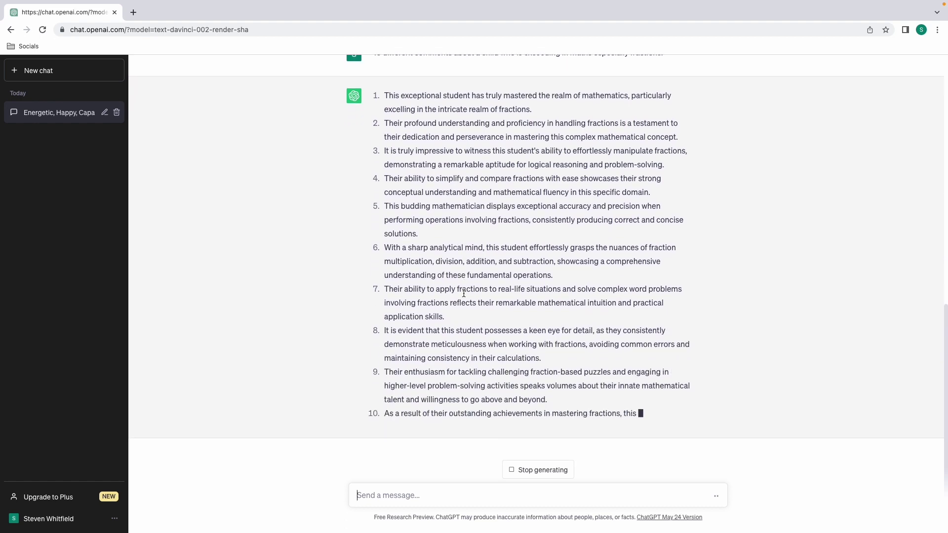
pyautogui.click(532, 471)
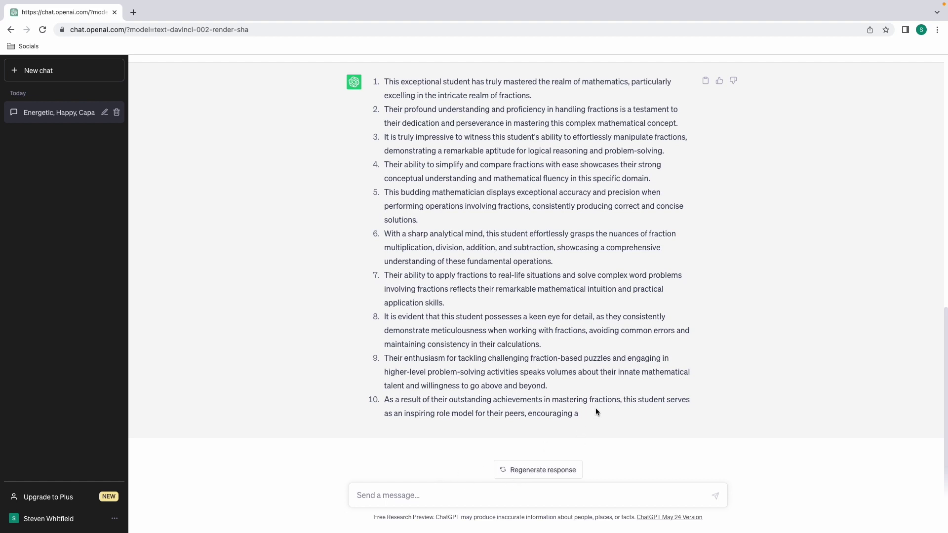
# Request a short parent report paragraph: confident, loud child; strengths maths, english, pe; areas of development reducing time shouting out and out of the seat.
pyautogui.click(398, 497)
pyautogui.click(434, 497)
pyautogui.click(426, 493)
pyautogui.write('write a short paragraph about a child who ')
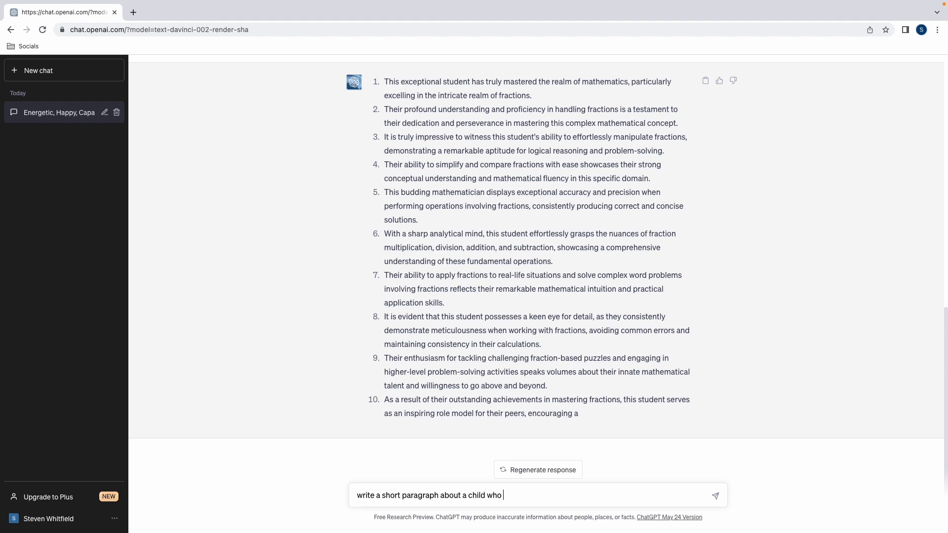
pyautogui.write('is confident and loud and has the follo')
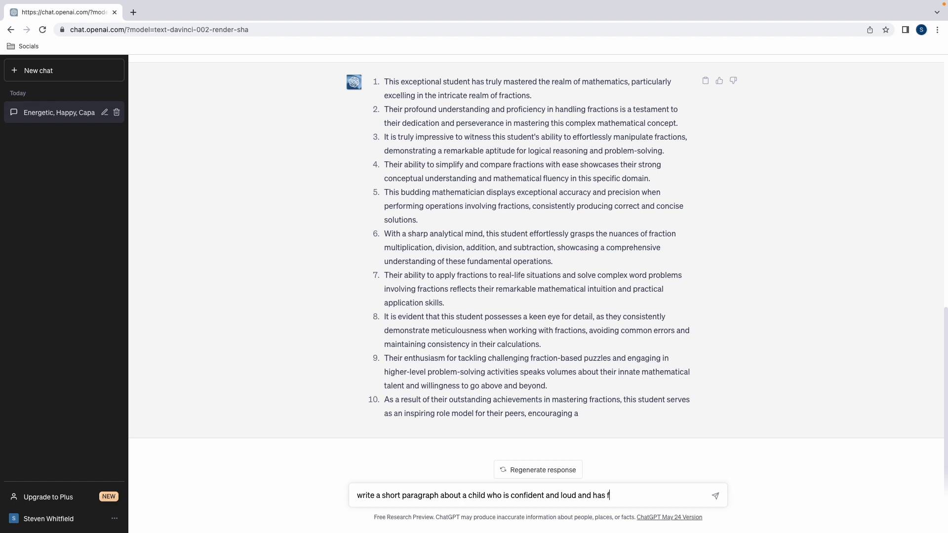
pyautogui.write('wing strengths: maths, engl')
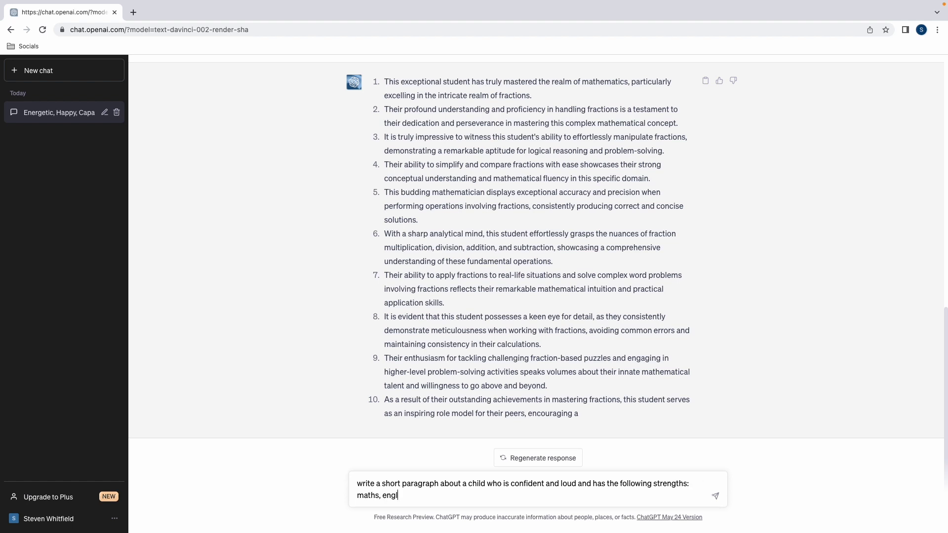
pyautogui.write('ish, pe. Areas of development, reduce the time')
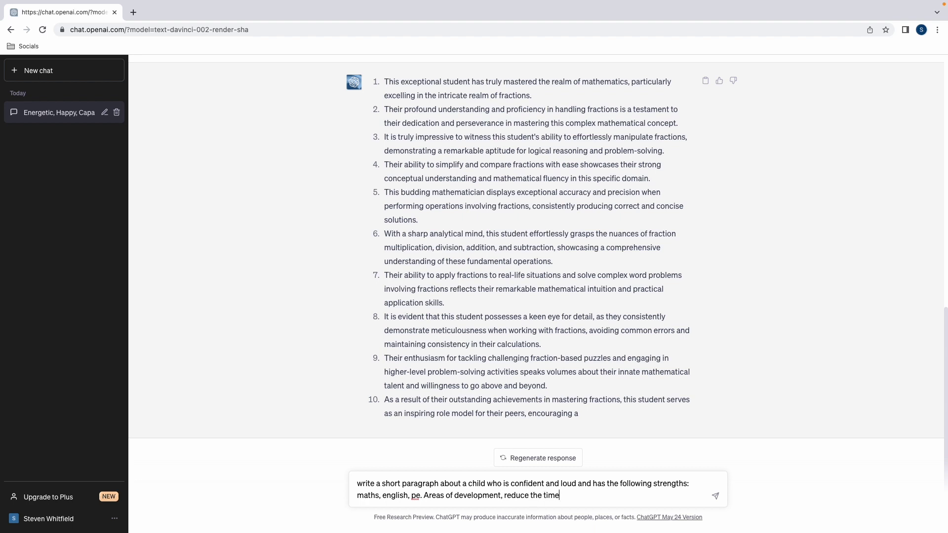
pyautogui.write(' shouting out and out of the')
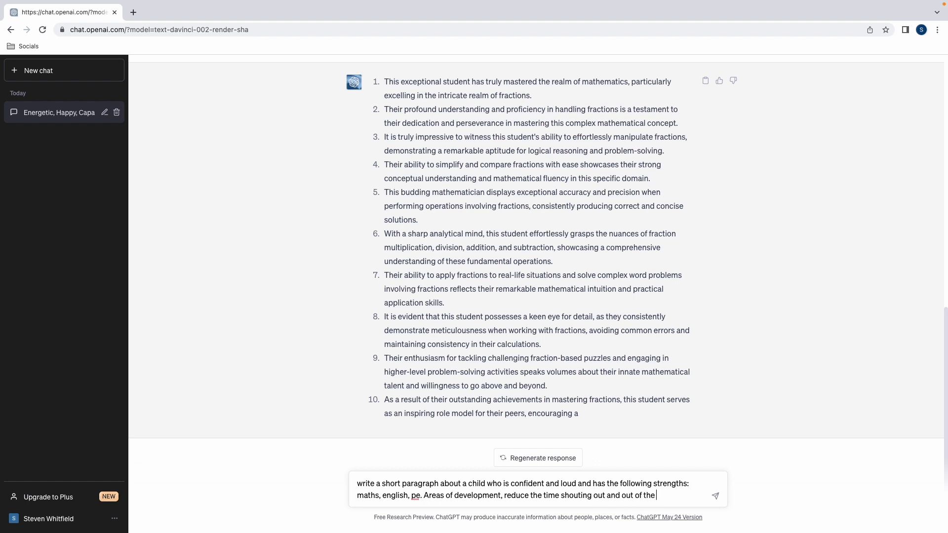
pyautogui.write(' seat. Report f')
pyautogui.press('BackSpace')
pyautogui.write('report writing for parent.')
pyautogui.press('Return')
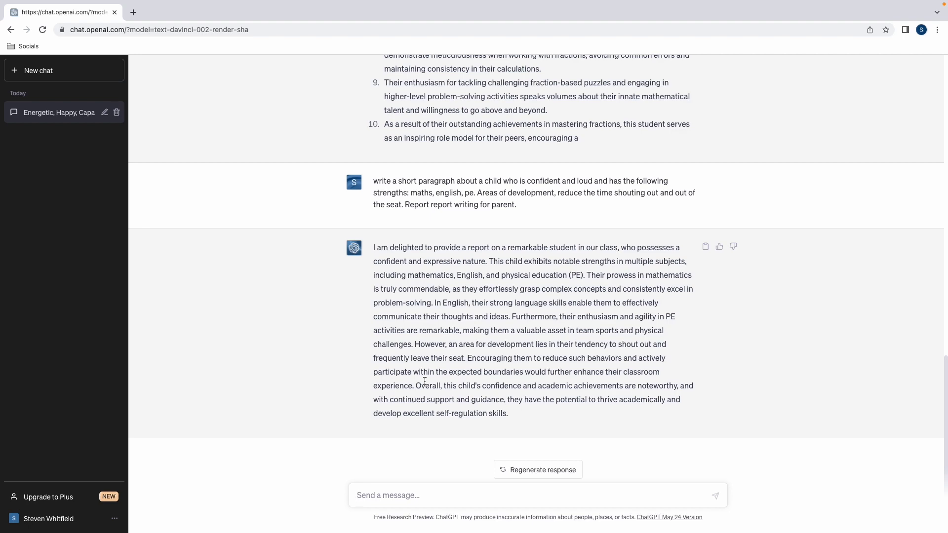
# Regenerate the response to the parent report prompt twice for alternative wordings.
pyautogui.click(517, 469)
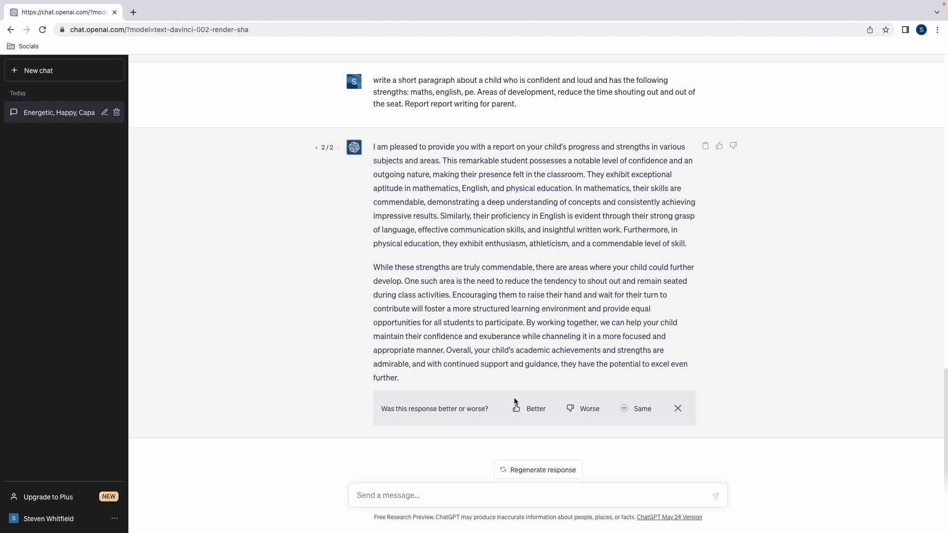
pyautogui.click(514, 467)
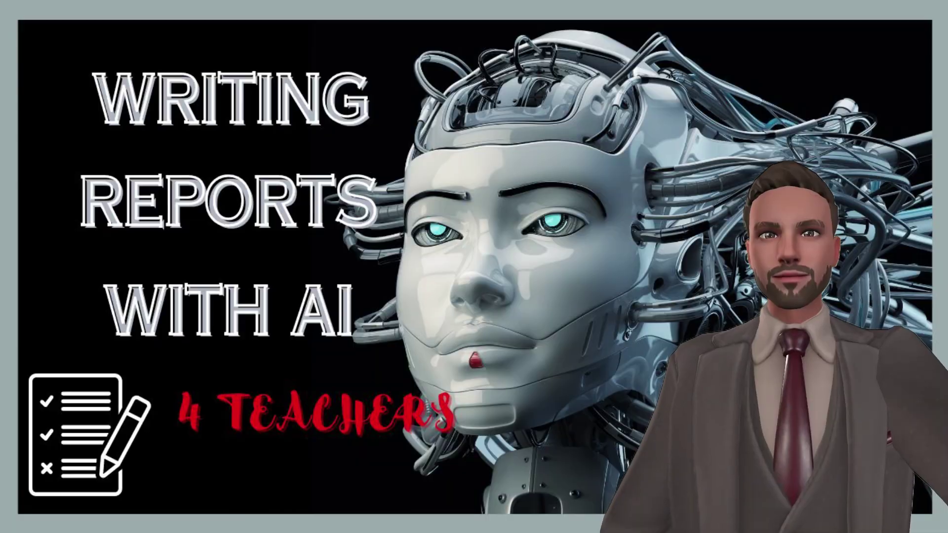